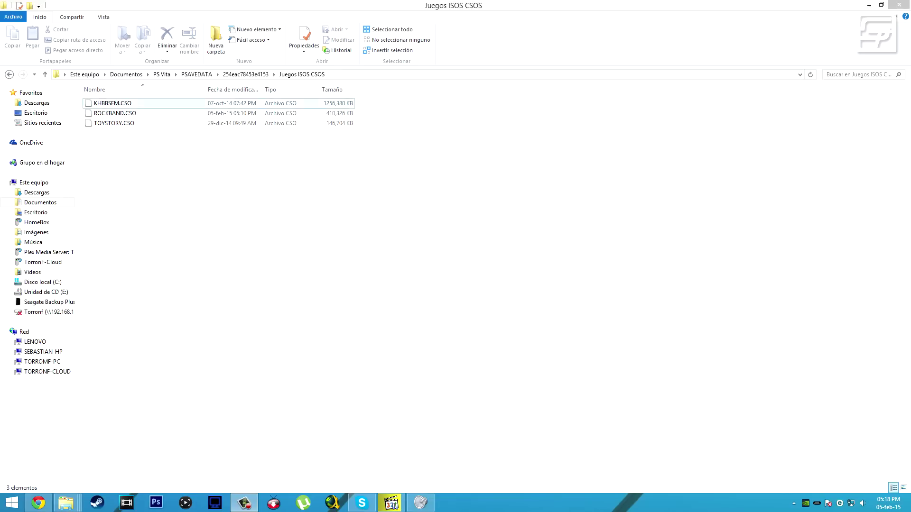
- Go up to the parent account folder, reopen the Juegos ISOS CSOS folder and select all of its CSO game files
click(245, 75)
key(Return)
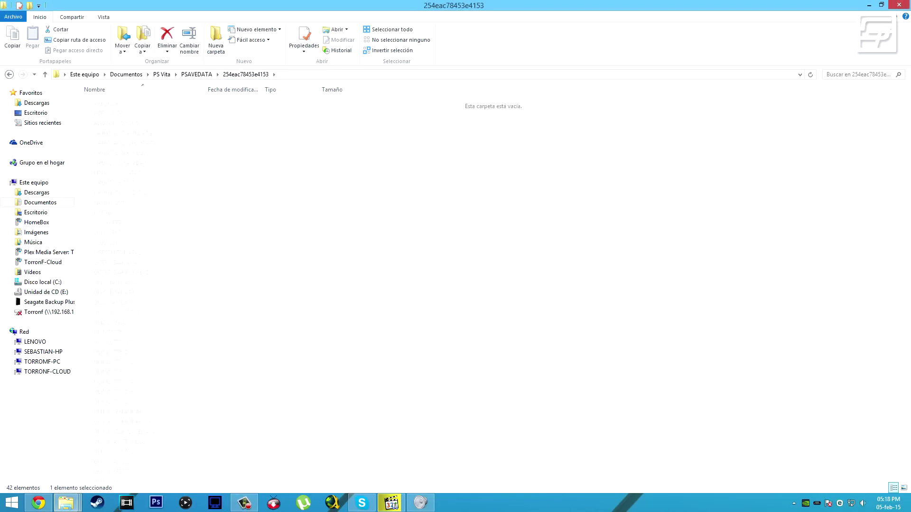
key(ctrl+a)
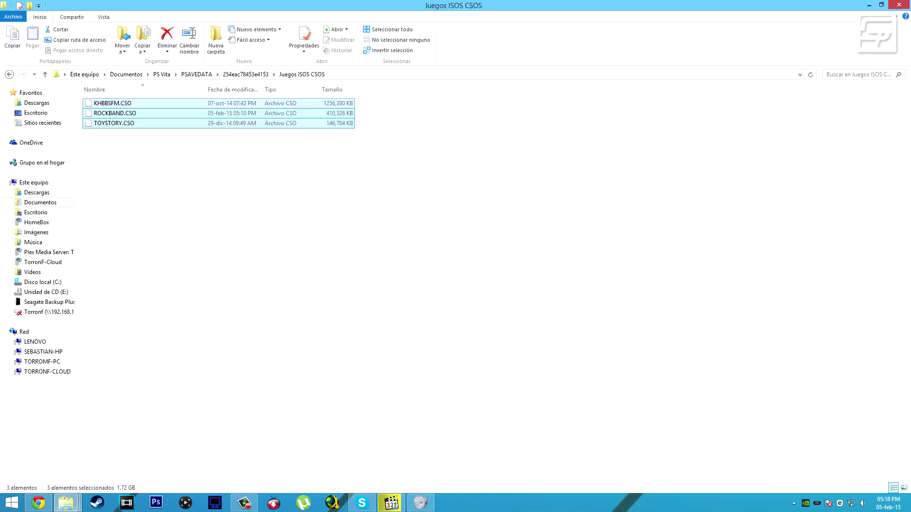
click(450, 280)
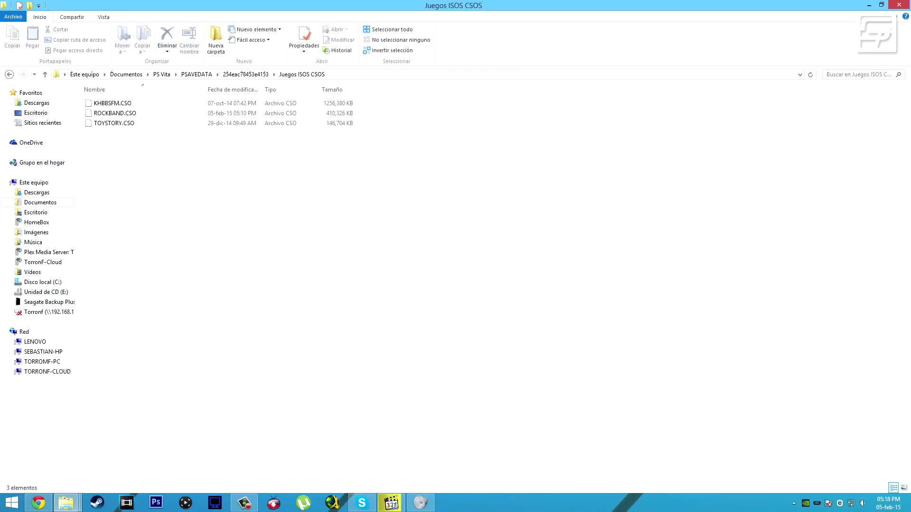
drag(491, 297, 356, 229)
- Browse from Documents through PS Vita, PSAVEDATA and its first account folder to the Juegos ISOS CSOS folder
click(196, 75)
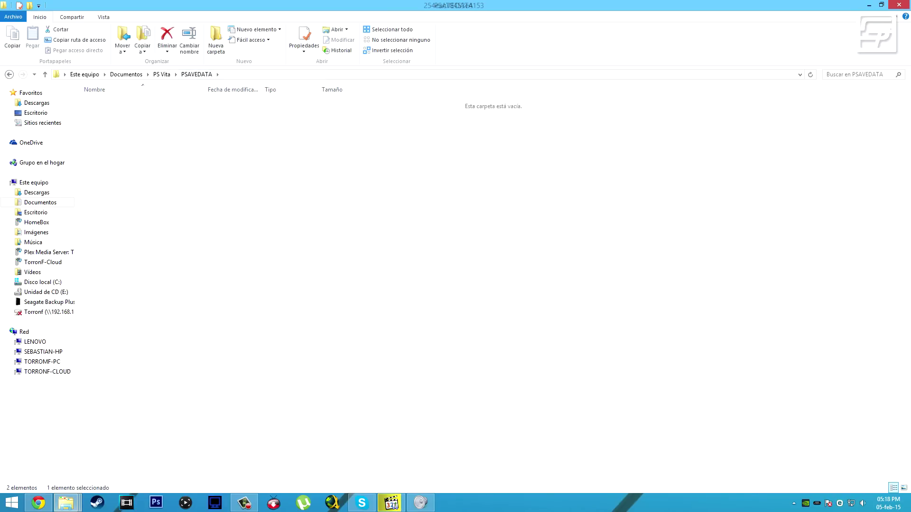
drag(362, 97, 171, 386)
click(380, 209)
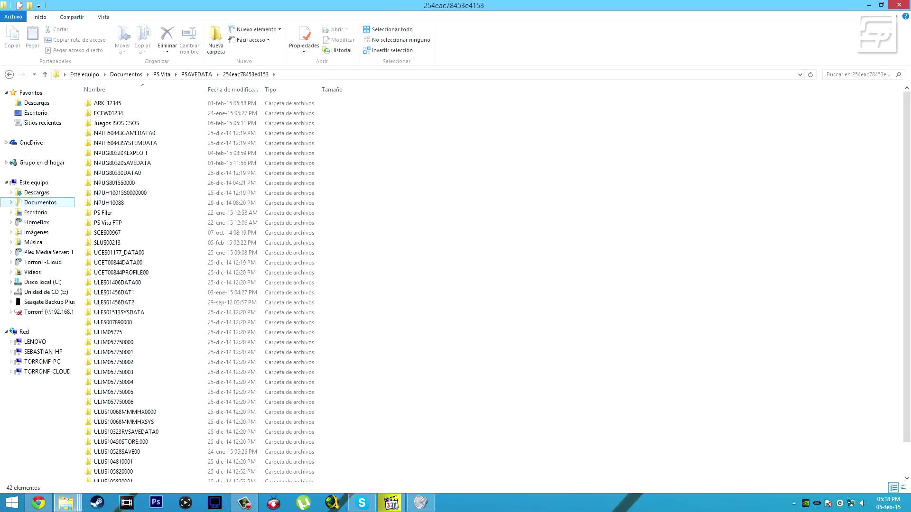
click(41, 202)
double_click(465, 112)
double_click(110, 123)
click(117, 104)
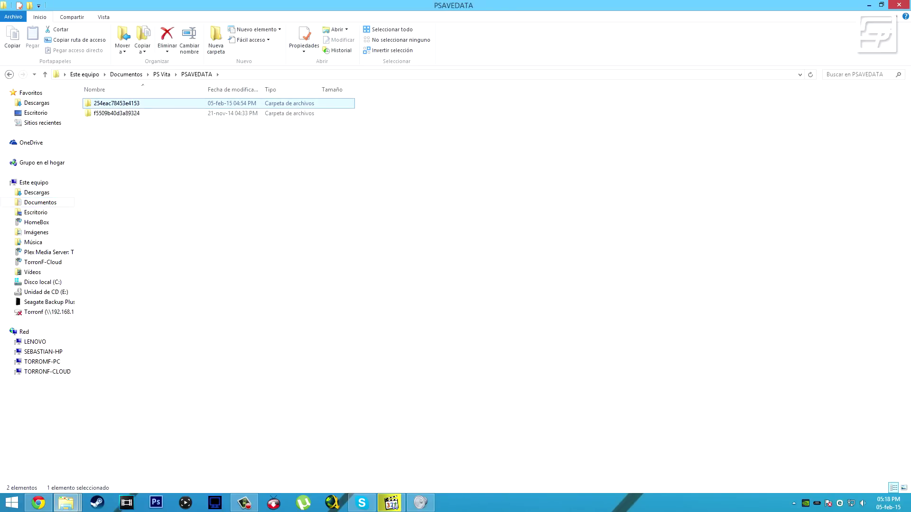
double_click(116, 103)
click(116, 123)
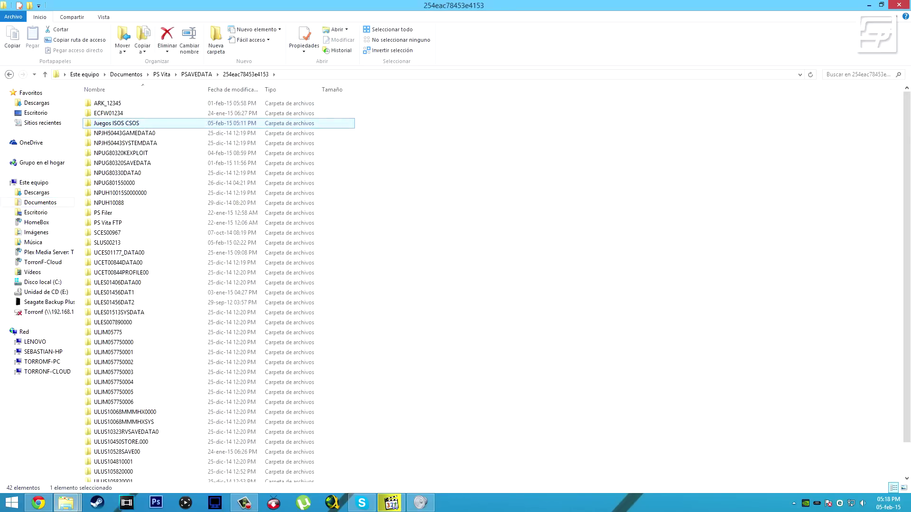
double_click(117, 124)
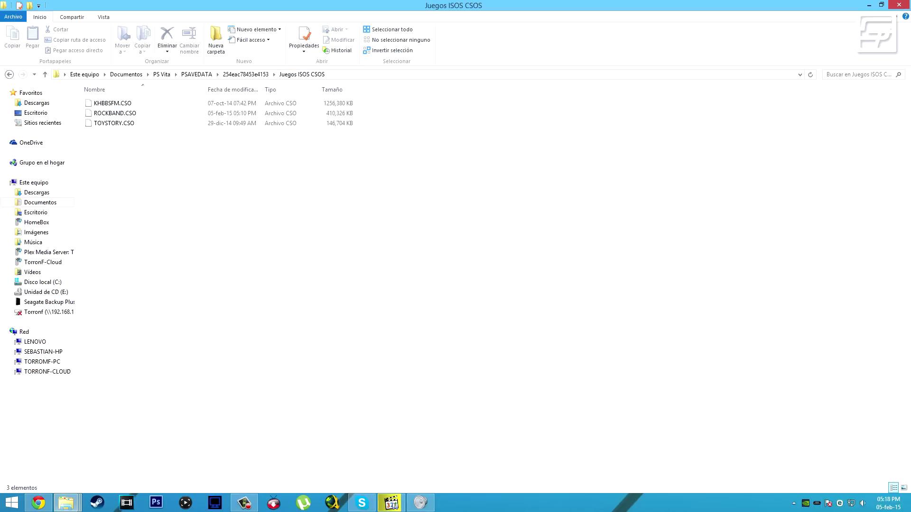
drag(282, 299, 526, 274)
drag(433, 312, 471, 296)
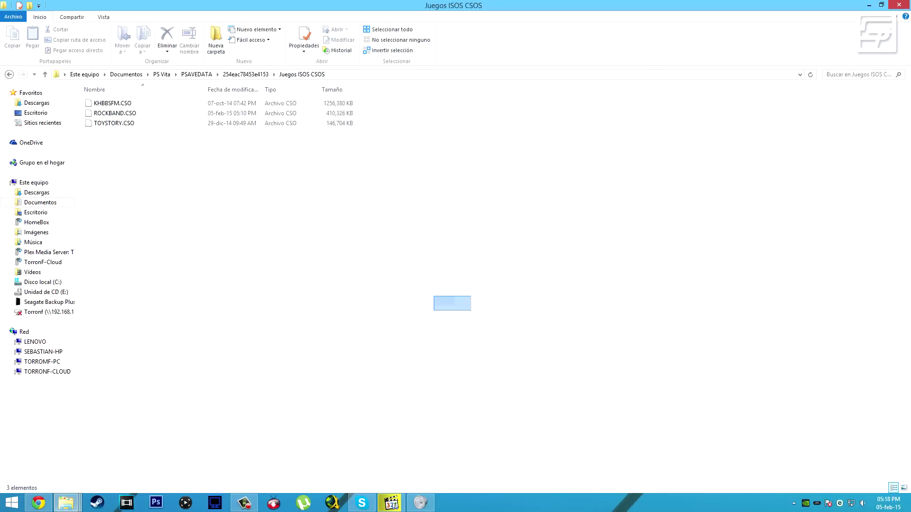
- Set QCMA's Aplicaciones / Juegos / Respaldos directory to the PS Vita folder in Documents, and refresh the QCMA database
right_click(817, 503)
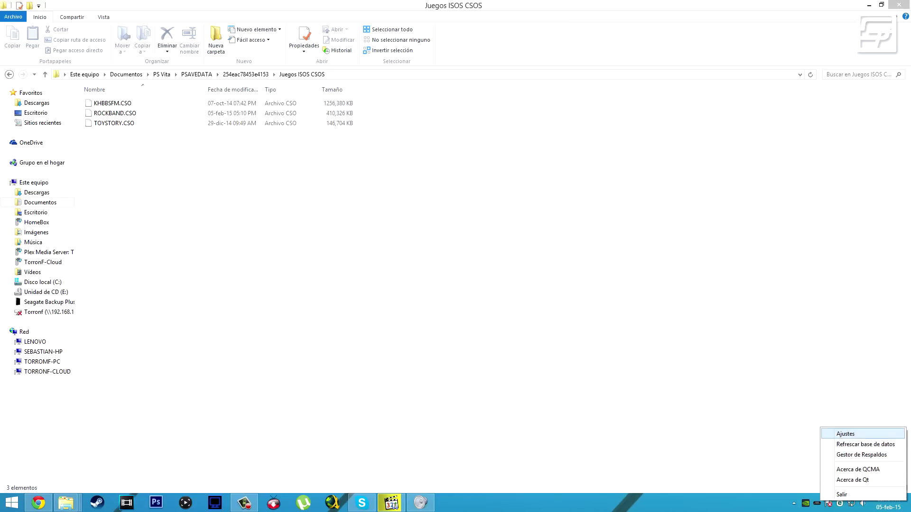
click(847, 433)
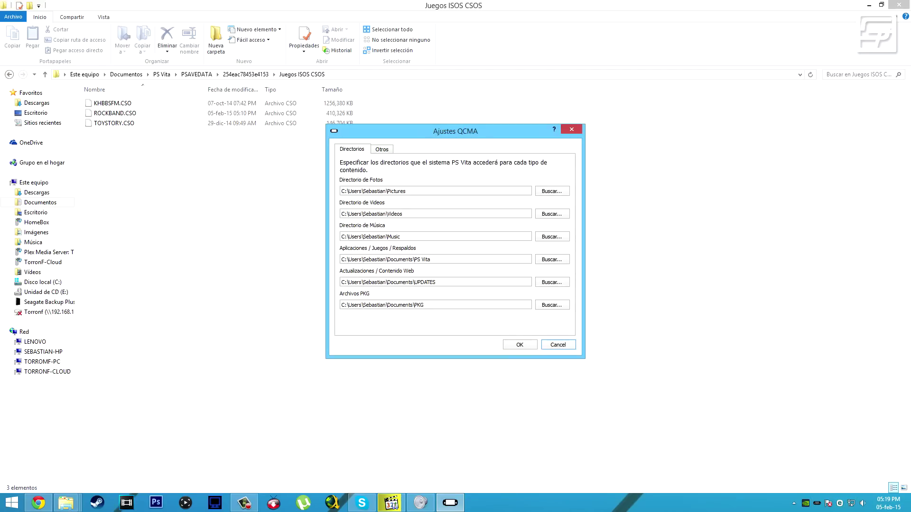
drag(433, 260, 341, 260)
click(552, 260)
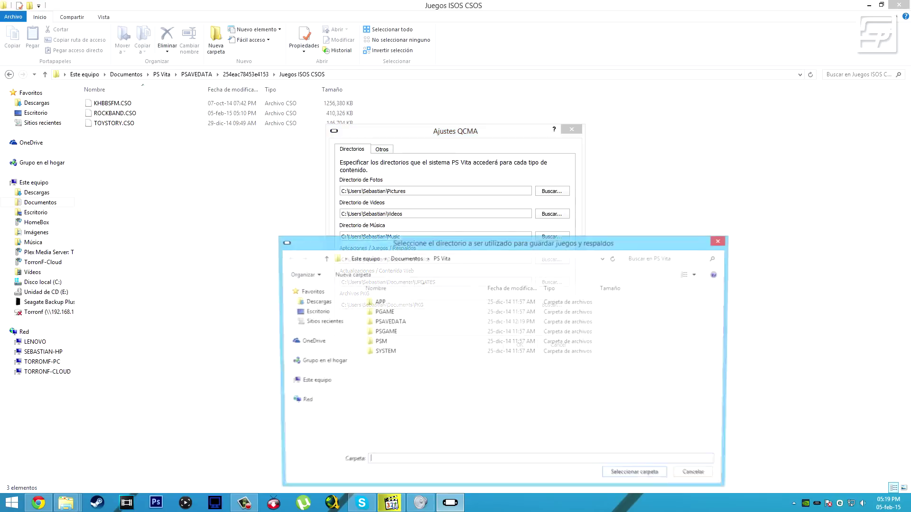
scroll(315, 312, up, 3)
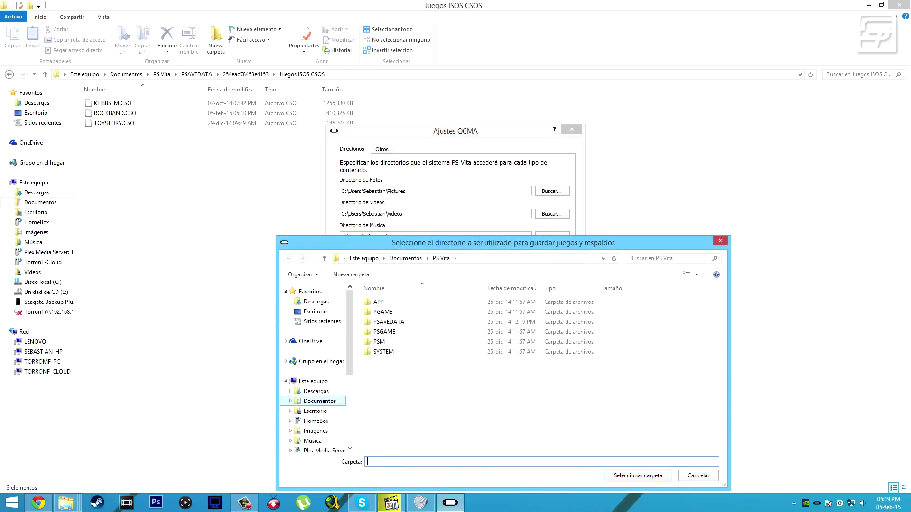
click(319, 401)
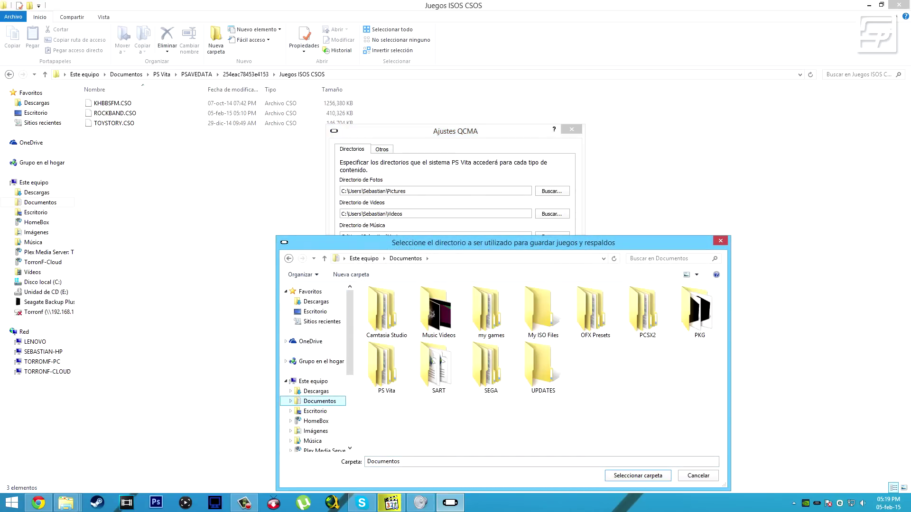
click(387, 369)
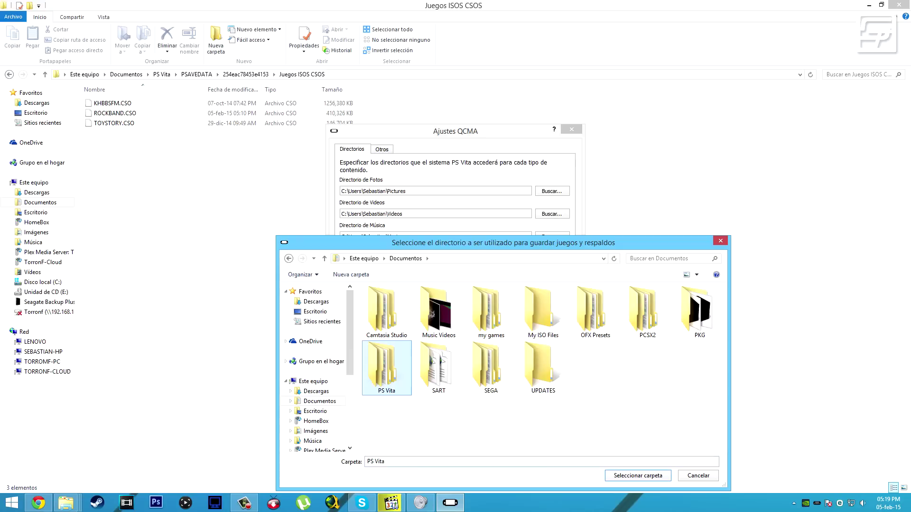
click(638, 476)
click(520, 345)
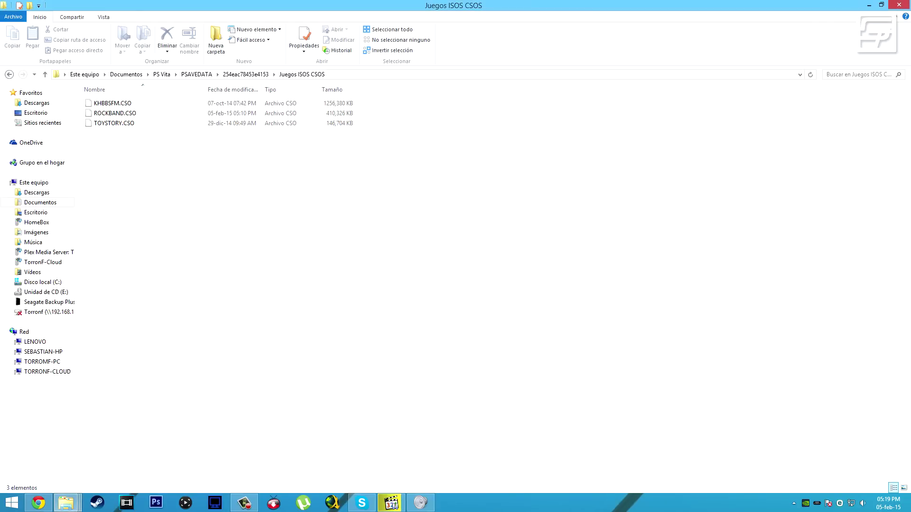
right_click(816, 503)
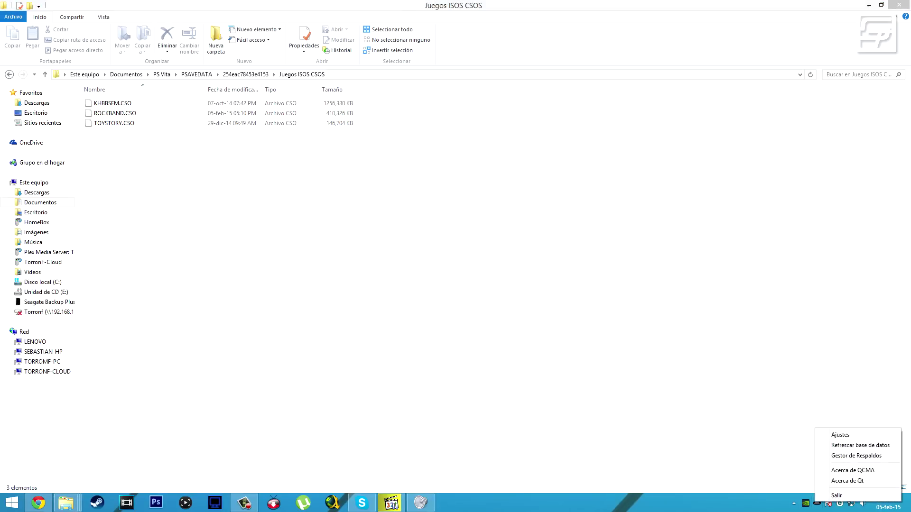
click(849, 445)
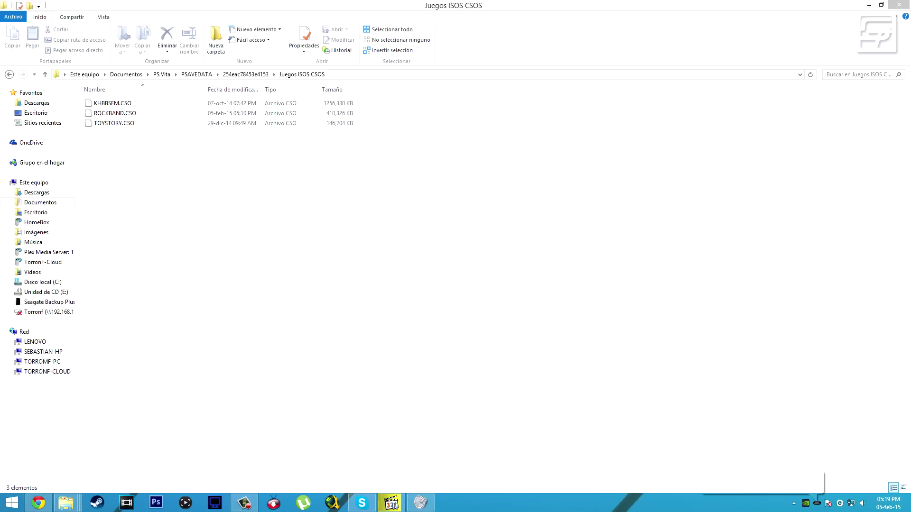
- Return to PSAVEDATA, reopen Juegos ISOS CSOS inside the first account folder and select the three CSO files
click(197, 74)
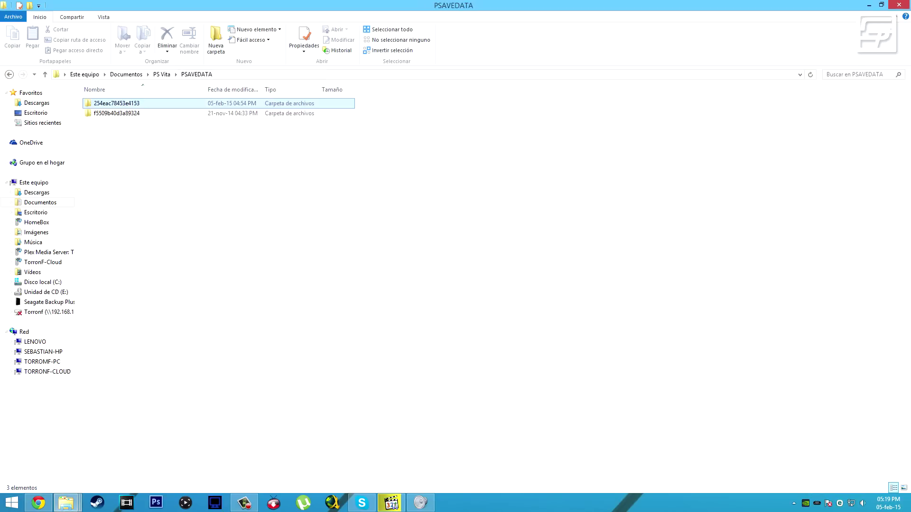
double_click(119, 104)
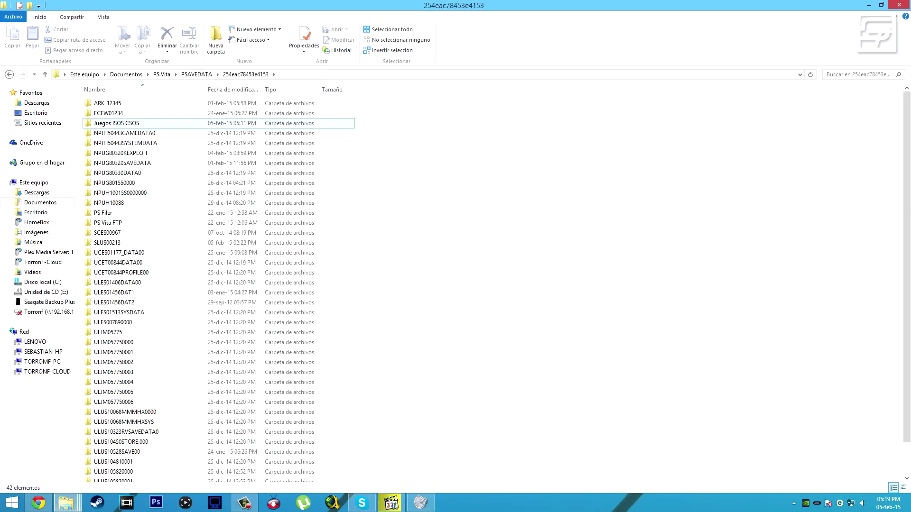
key(space)
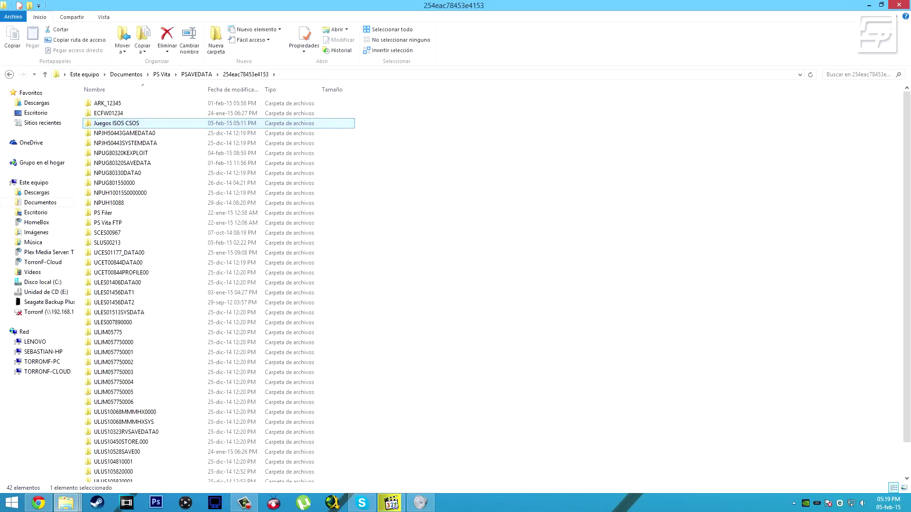
key(F2)
key(Return)
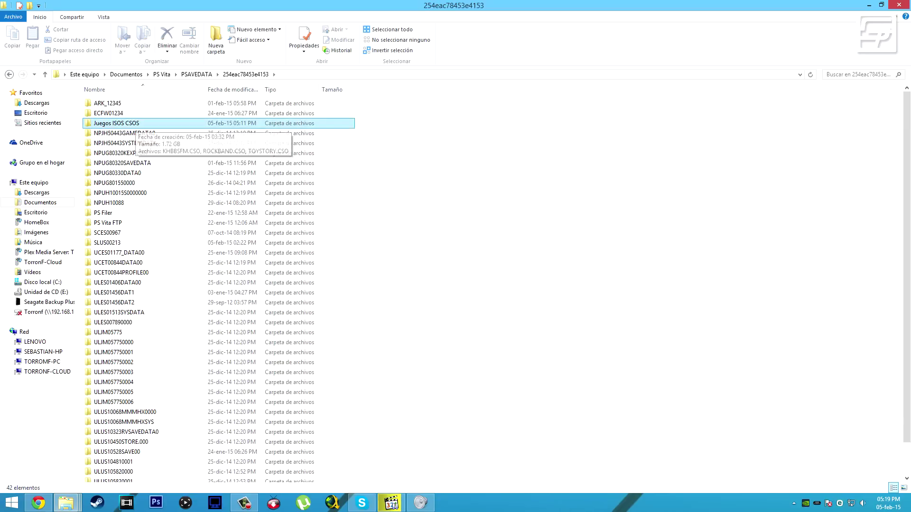
double_click(135, 123)
drag(108, 206, 344, 95)
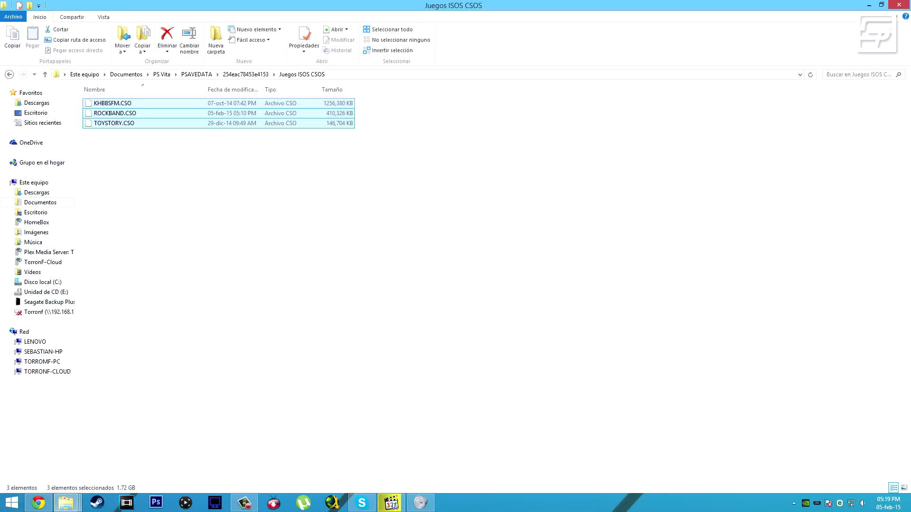
- Inspect the full name and extension of KHBBSFM.CSO in rename mode, and check the names of ROCKBAND.CSO and TOYSTORY.CSO
click(113, 103)
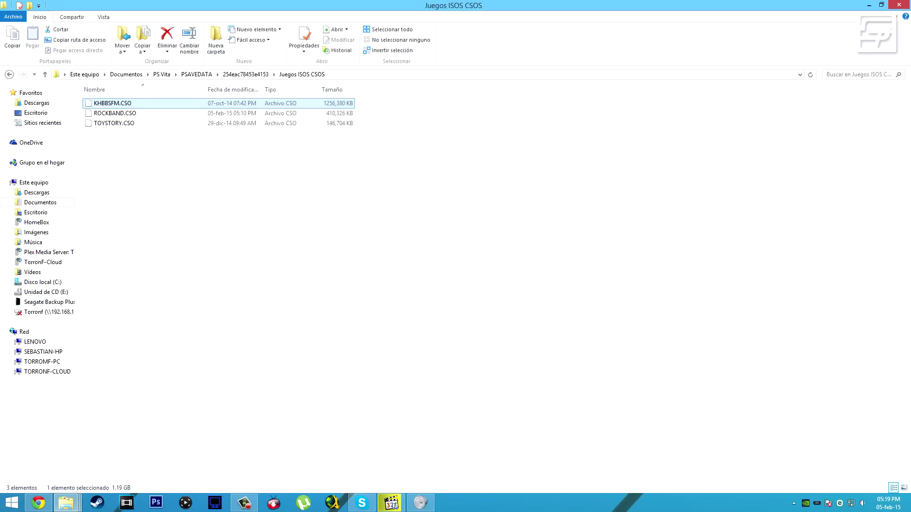
key(F2)
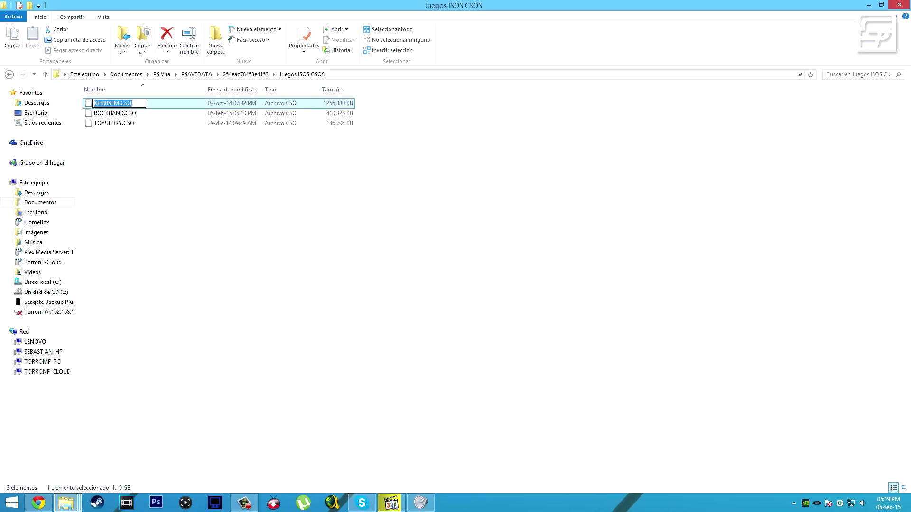
key(End)
drag(132, 103, 94, 104)
key(Return)
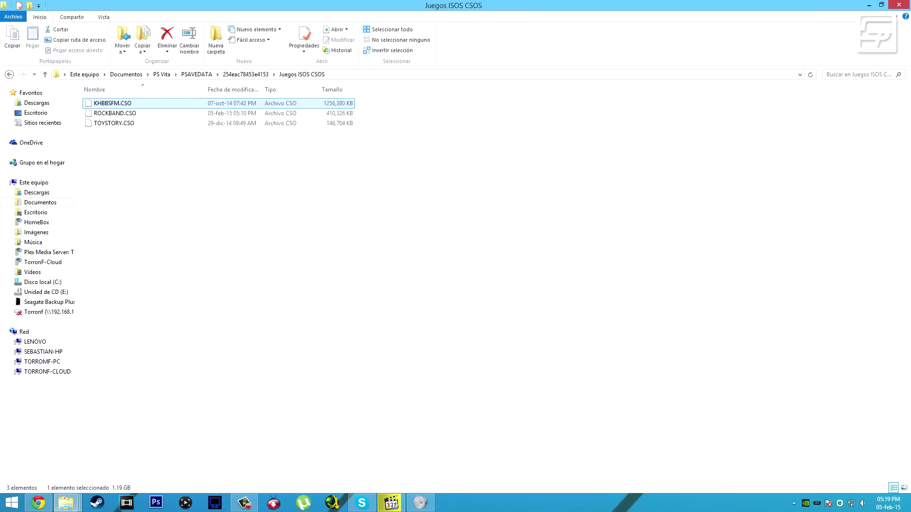
key(Down)
key(Down)
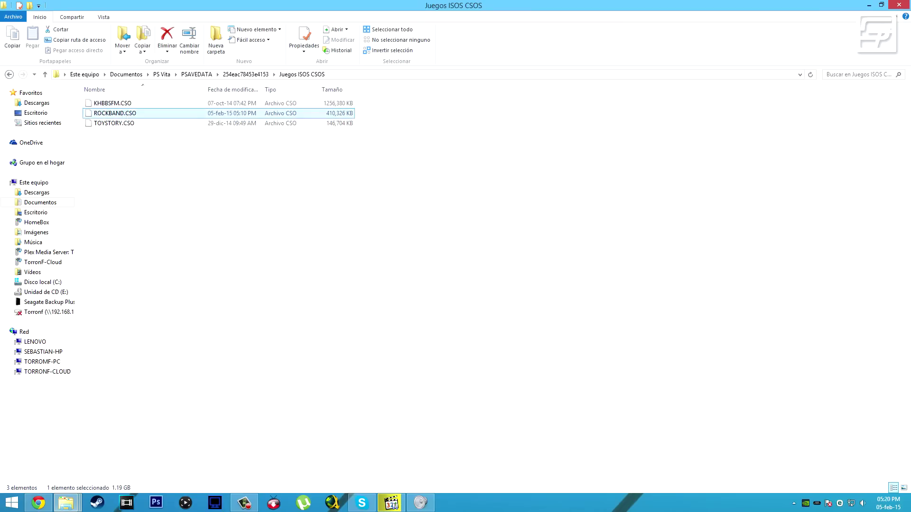
drag(130, 169, 156, 90)
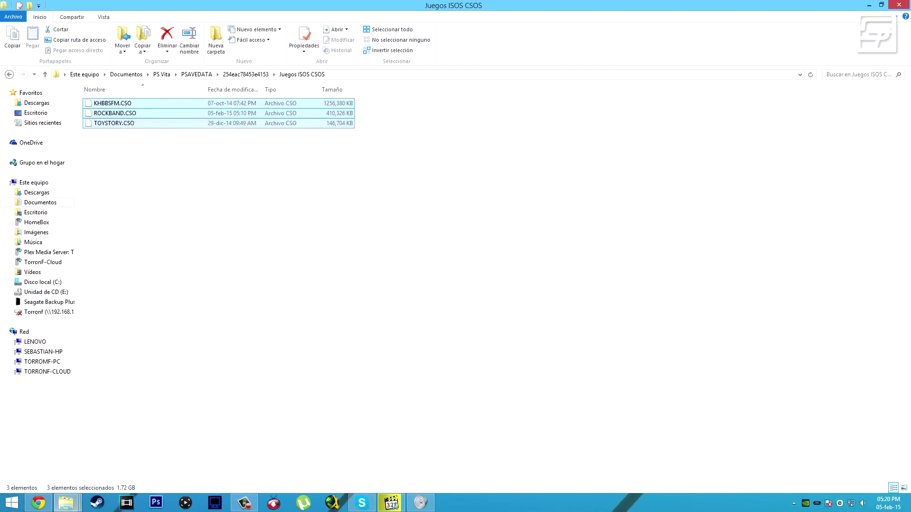
click(266, 227)
- Review the setting for hiding known file extensions in the Control Panel's folder view options and accept the dialog
right_click(14, 501)
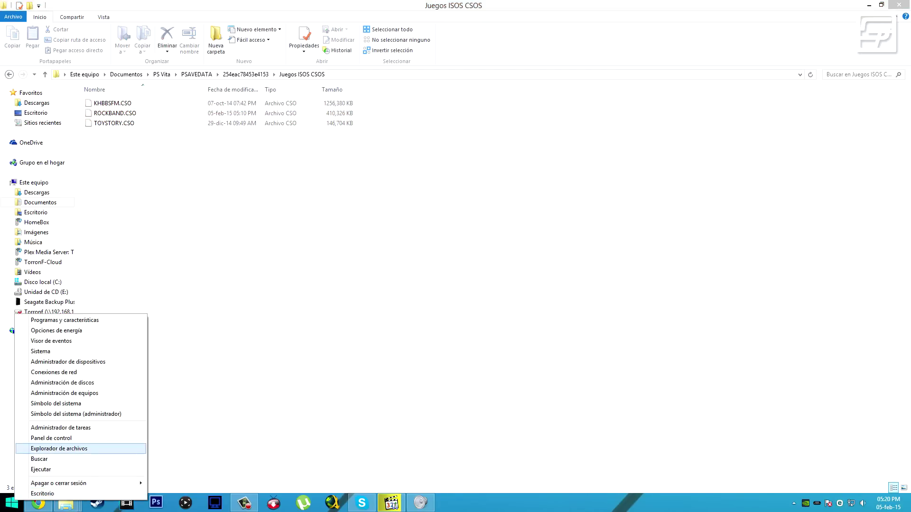
key(Return)
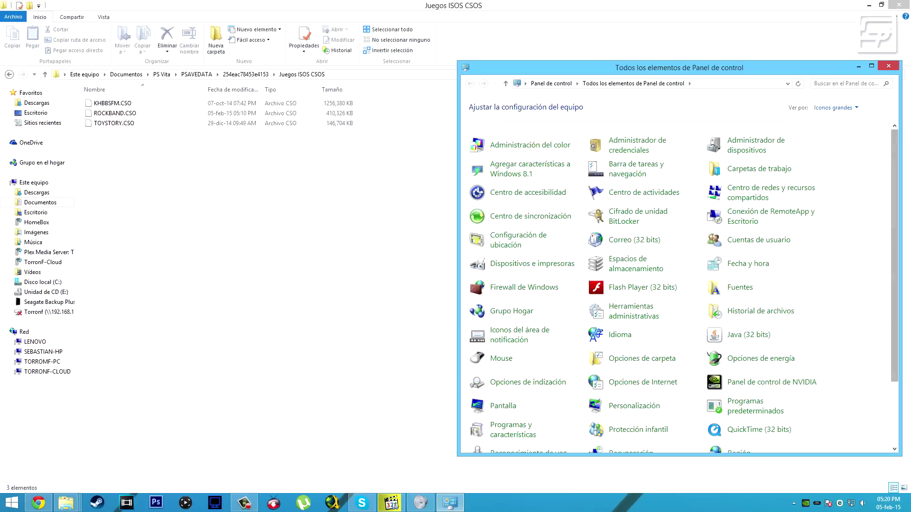
scroll(645, 293, down, 1)
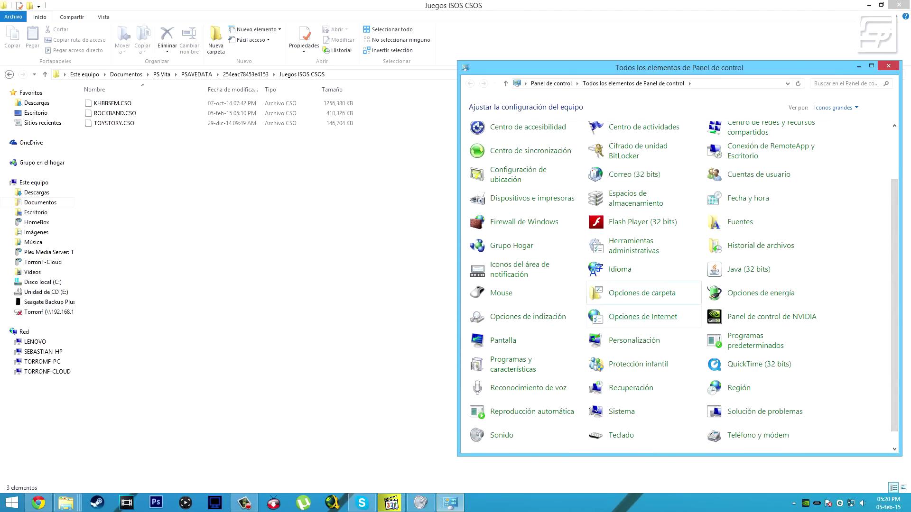
click(642, 293)
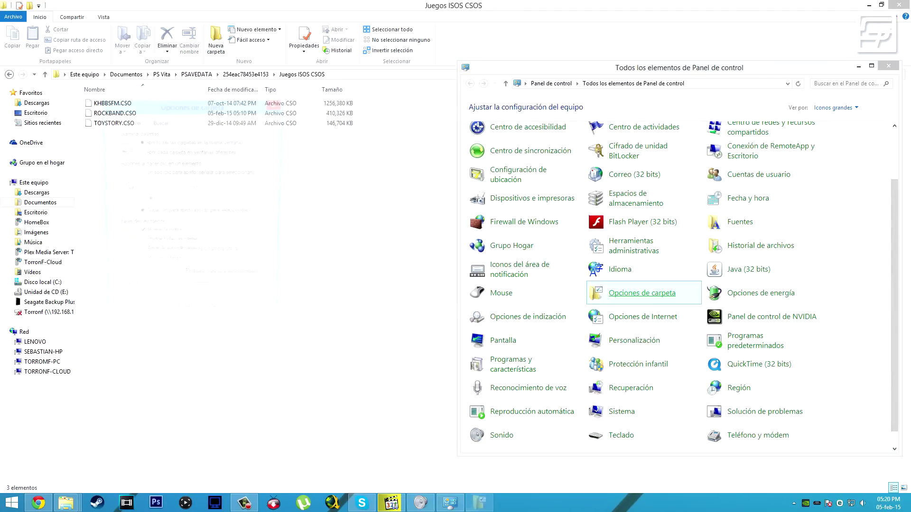
click(137, 122)
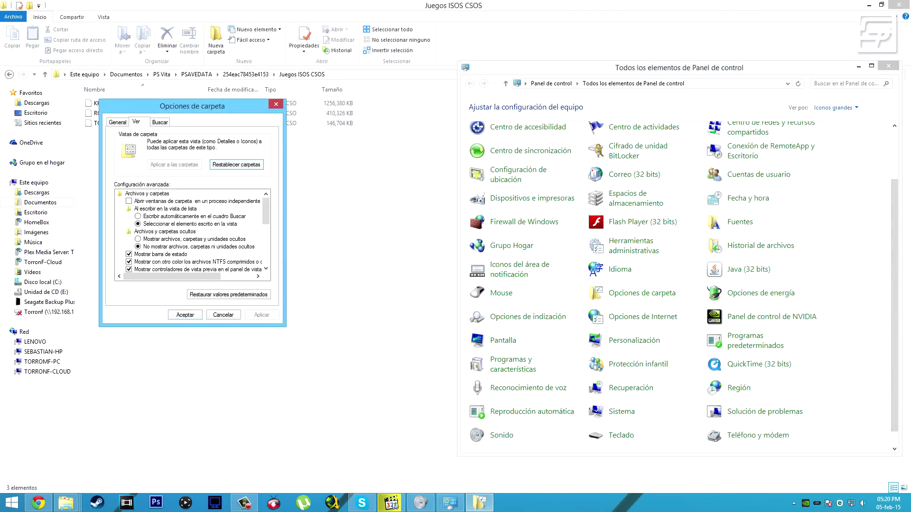
drag(192, 107, 452, 98)
drag(526, 203, 525, 245)
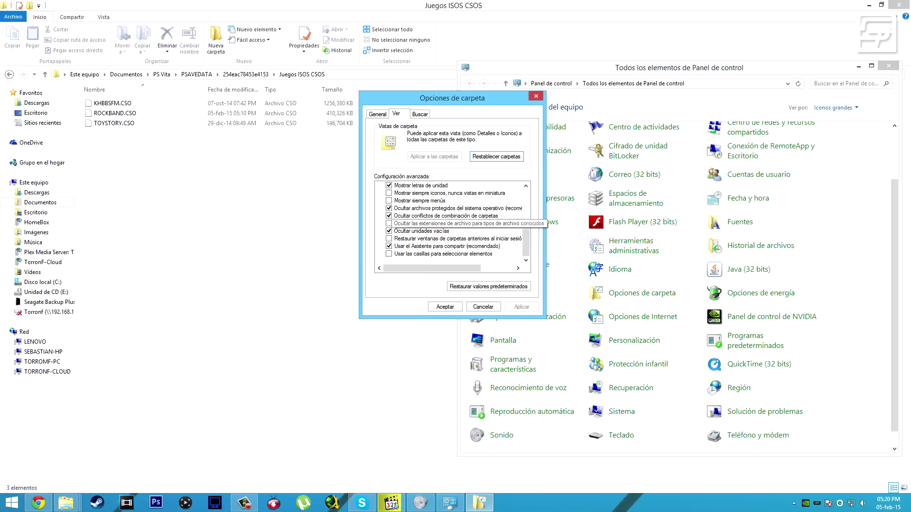
click(445, 307)
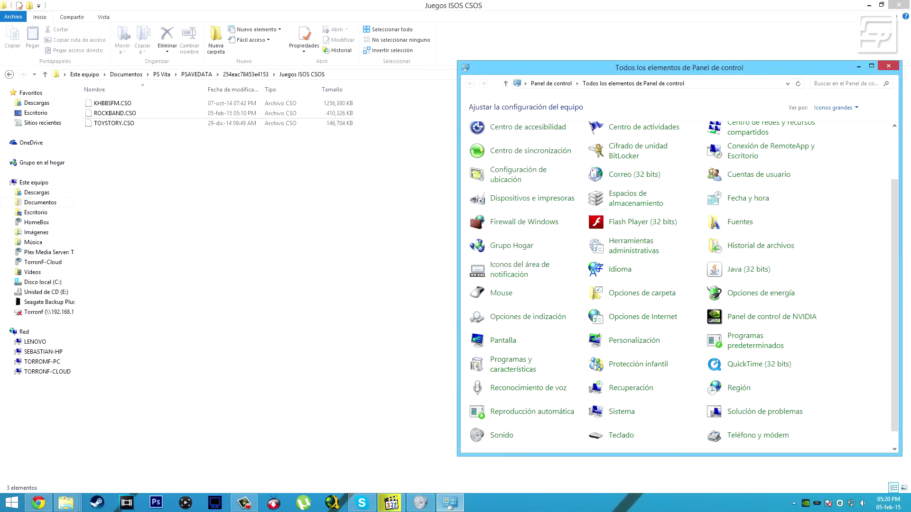
- Minimize the Control Panel window, check the names and extensions of KHBBSFM.CSO, ROCKBAND.CSO and TOYSTORY.CSO, and select all three files
click(859, 66)
drag(313, 168, 77, 96)
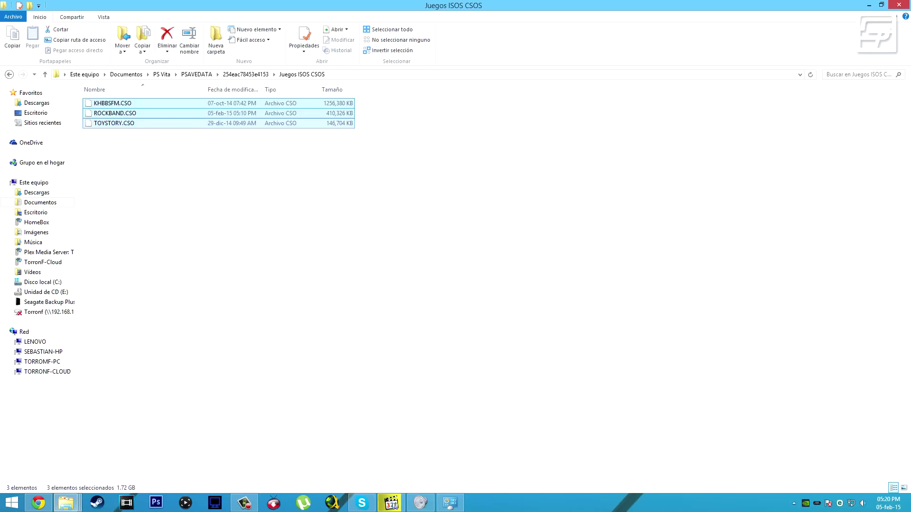
click(115, 113)
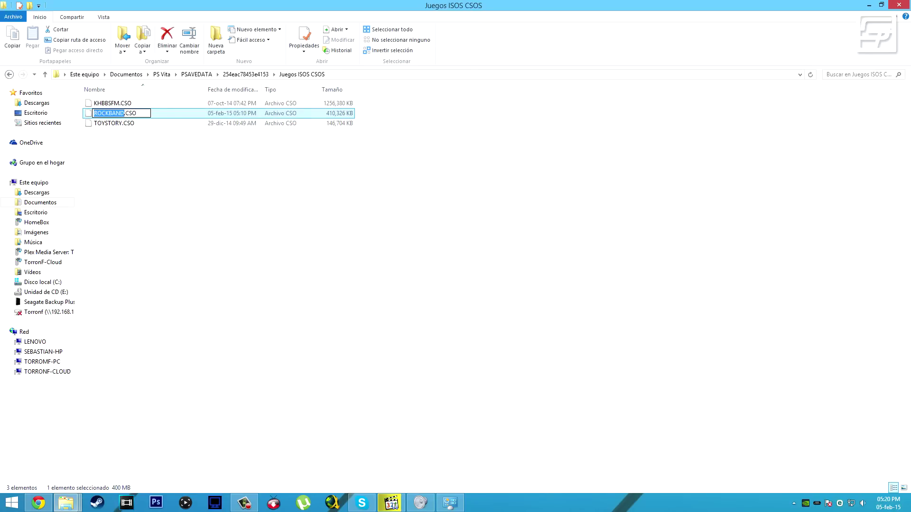
click(114, 123)
key(Up)
key(Up)
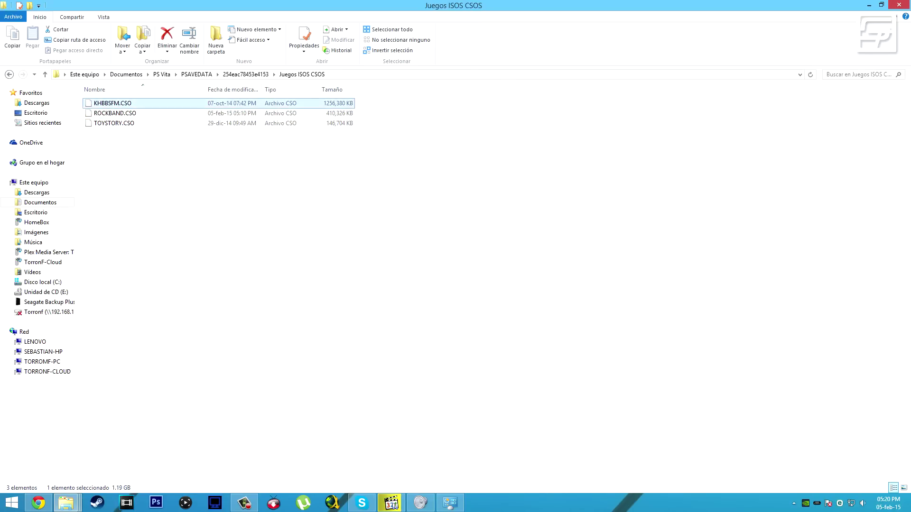
click(122, 242)
drag(122, 242, 161, 96)
click(216, 190)
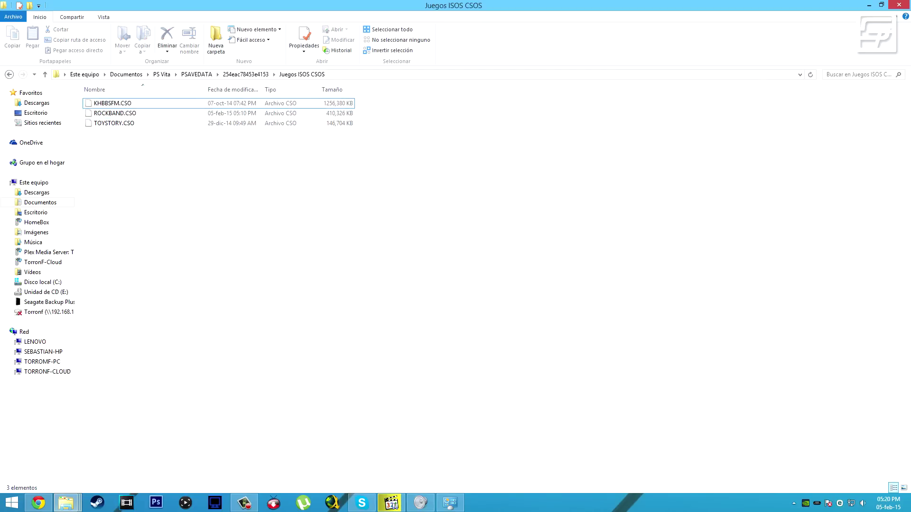
key(ctrl+a)
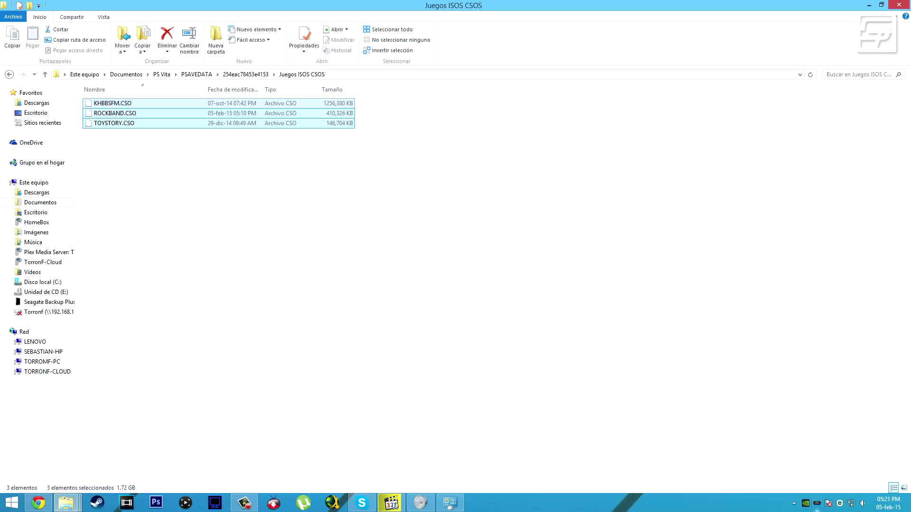
- Refresh the QCMA database so it includes the CSO files in the Juegos ISOS CSOS folder
right_click(816, 502)
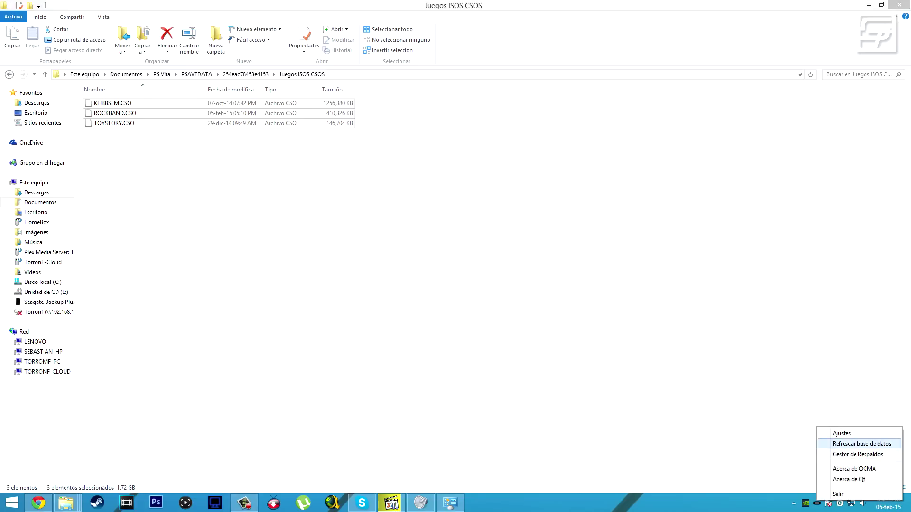
click(861, 443)
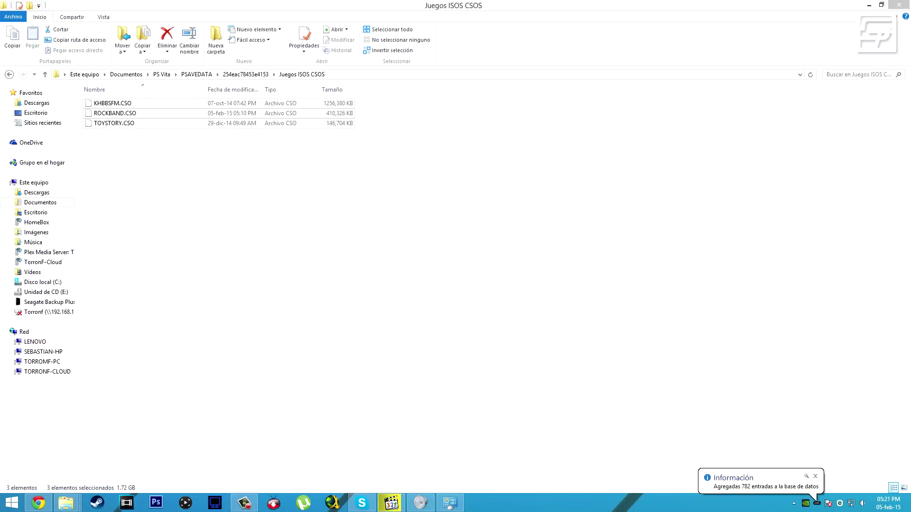
drag(339, 245, 76, 97)
click(294, 209)
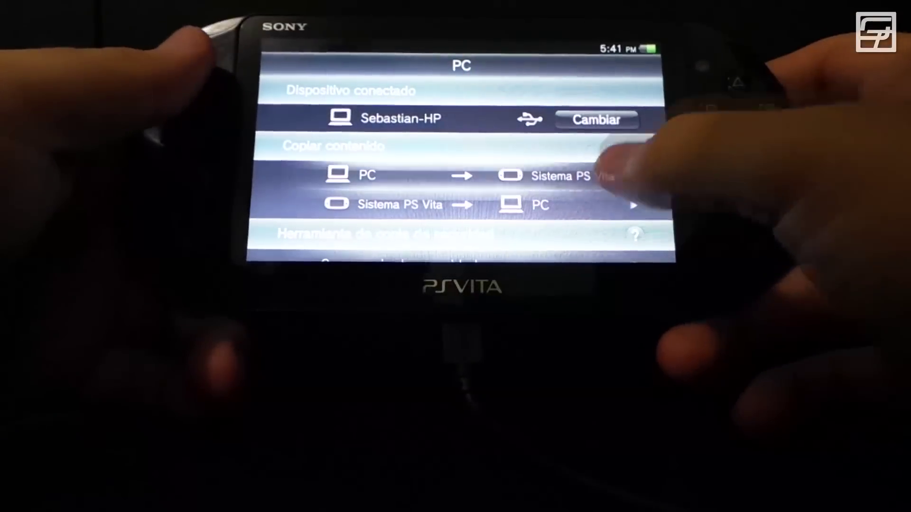
click(607, 177)
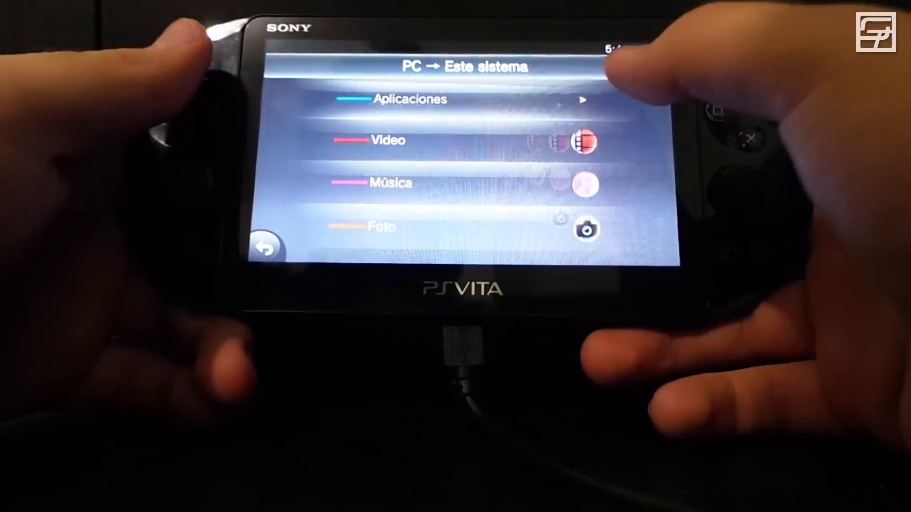
click(583, 99)
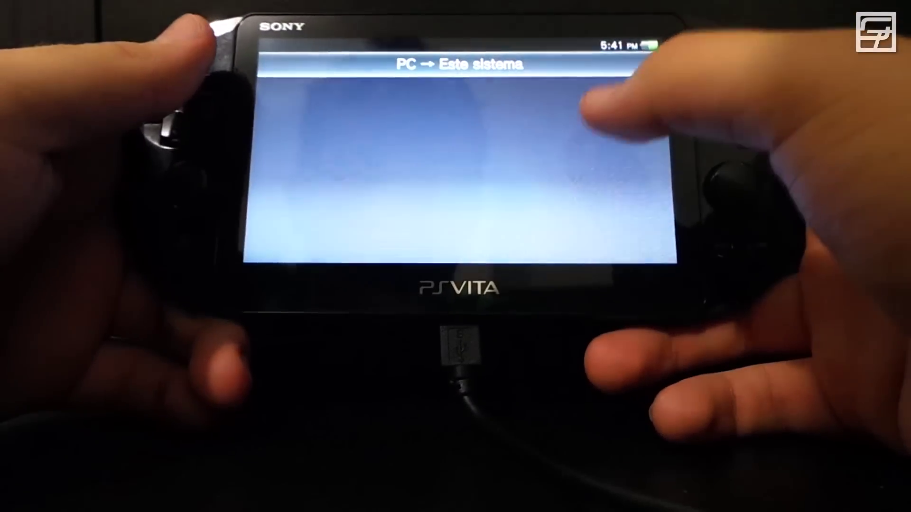
scroll(593, 190, down, 2)
click(567, 216)
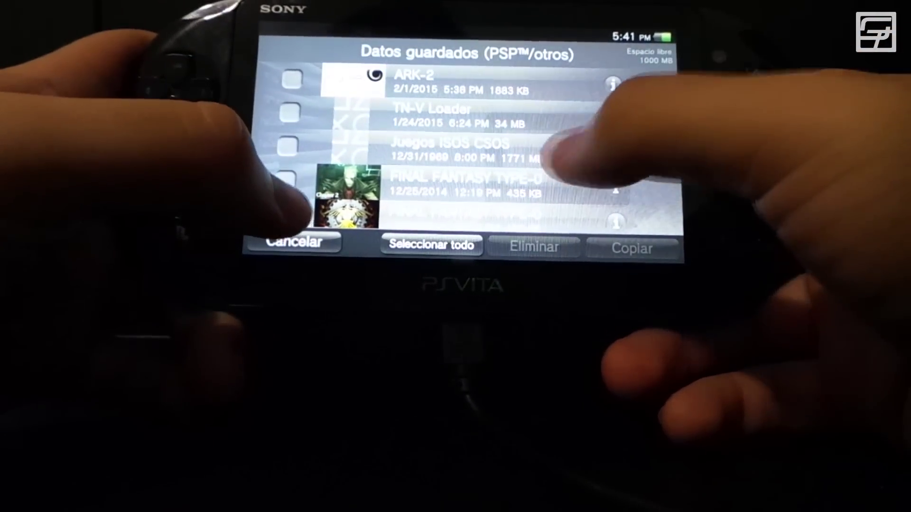
click(287, 151)
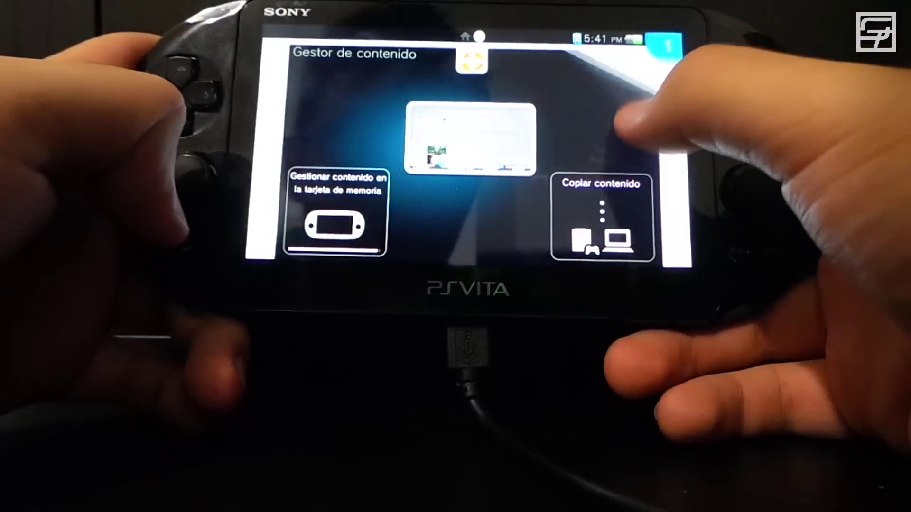
drag(673, 48, 616, 199)
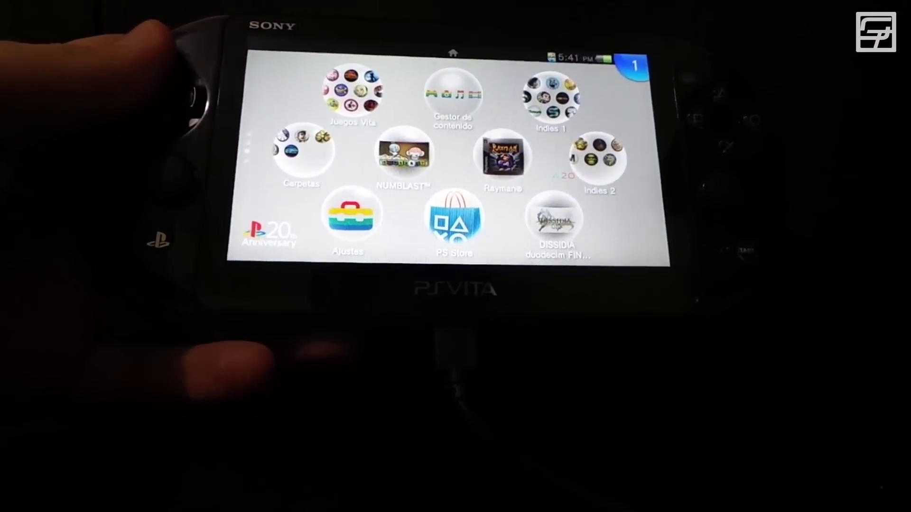
click(372, 112)
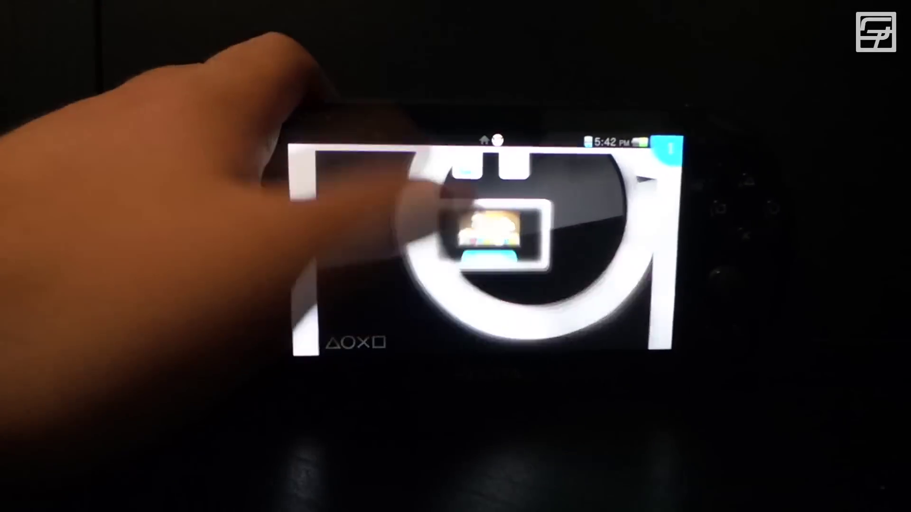
click(472, 251)
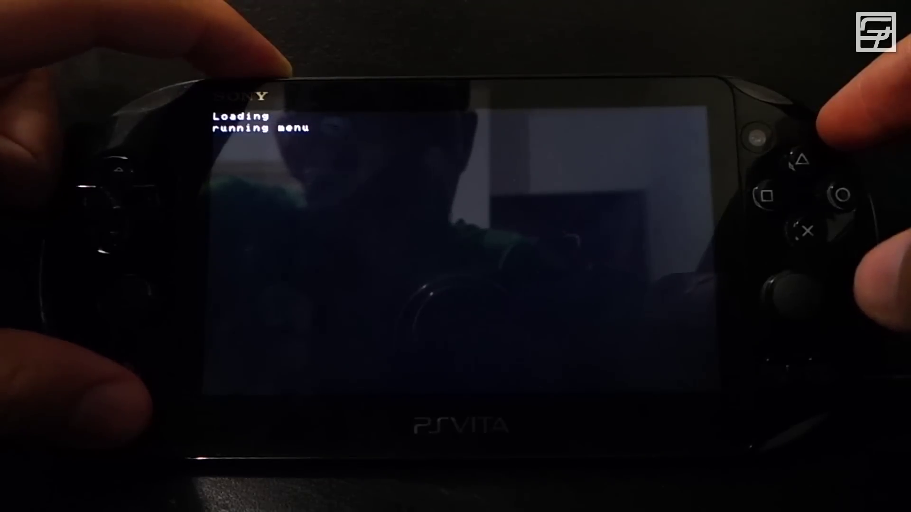
key(XF86PowerOff)
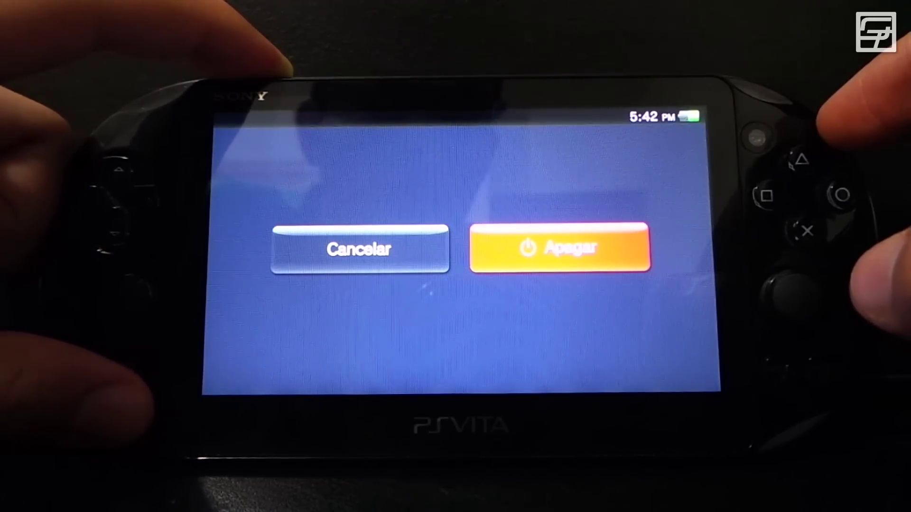
key(Return)
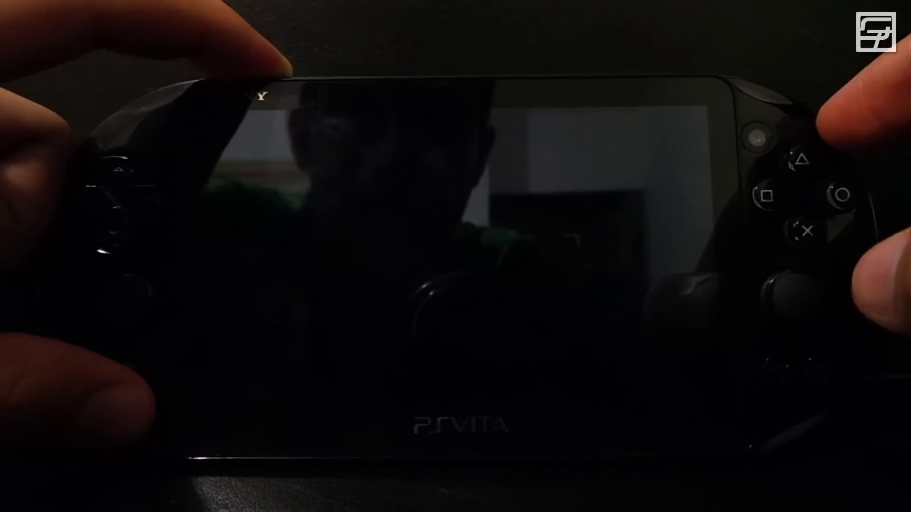